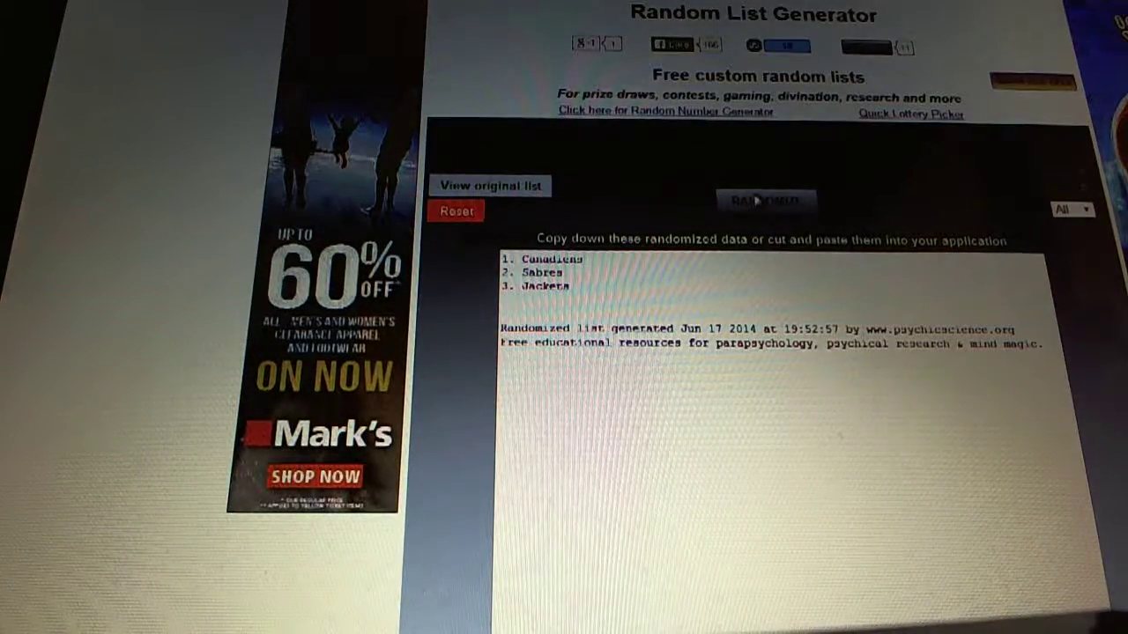
# Step: Re-randomize the Canadiens, Sabres, Jackets list, yielding Avalanche, Predators, Canadiens
pyautogui.click(760, 201)
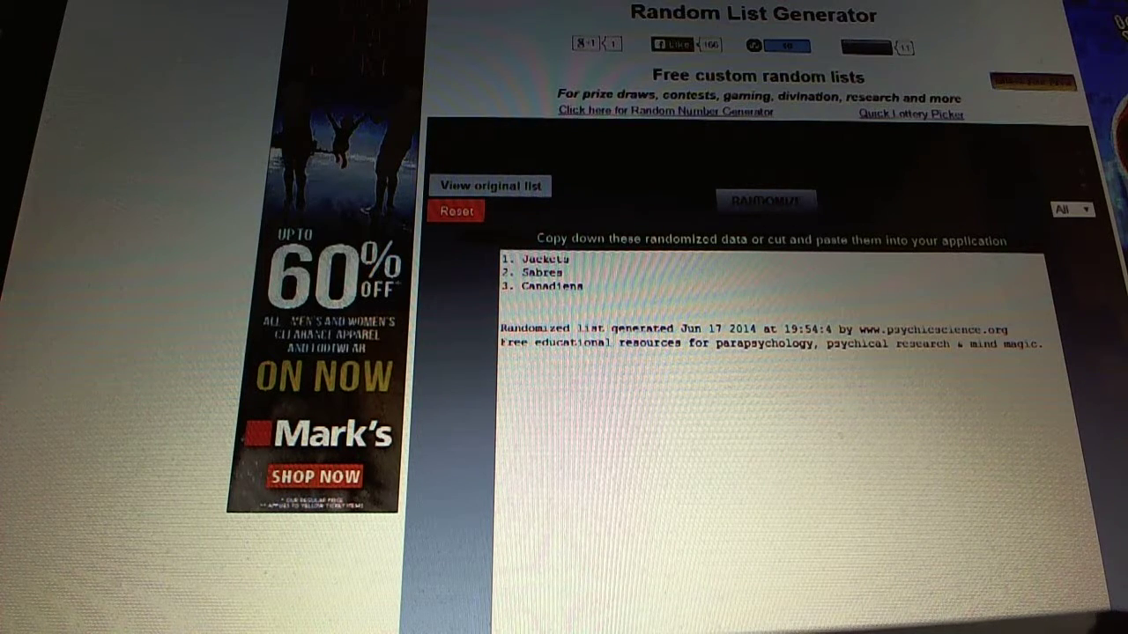
# Step: Reshuffle the Avalanche/Predators/Canadiens list, then randomize the Penguins/Senators list twice
pyautogui.click(759, 201)
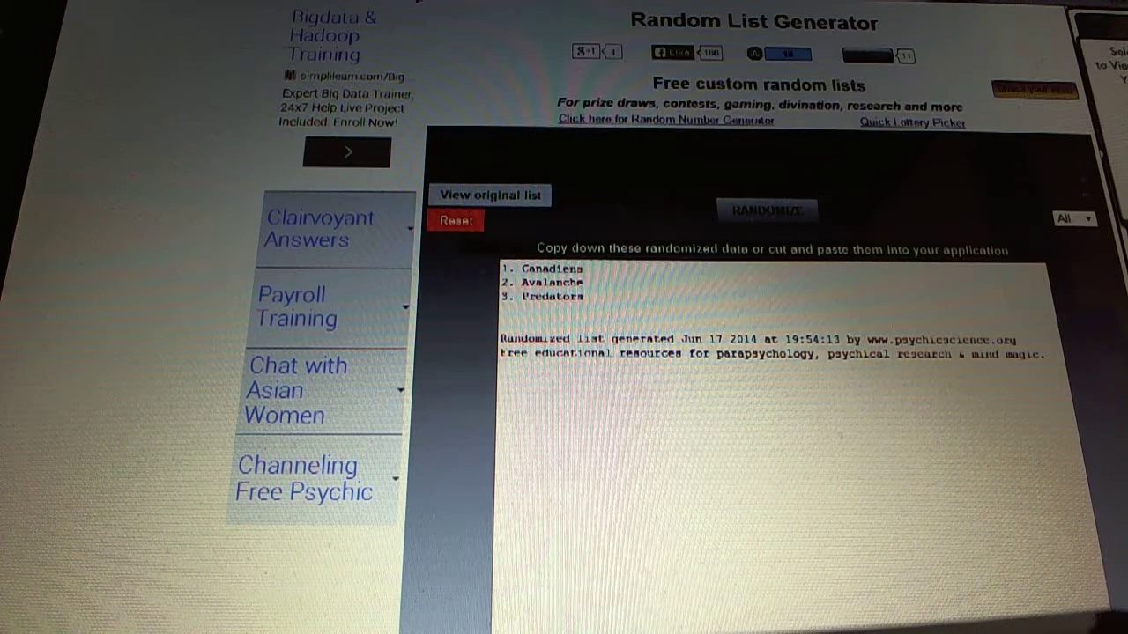
pyautogui.click(759, 206)
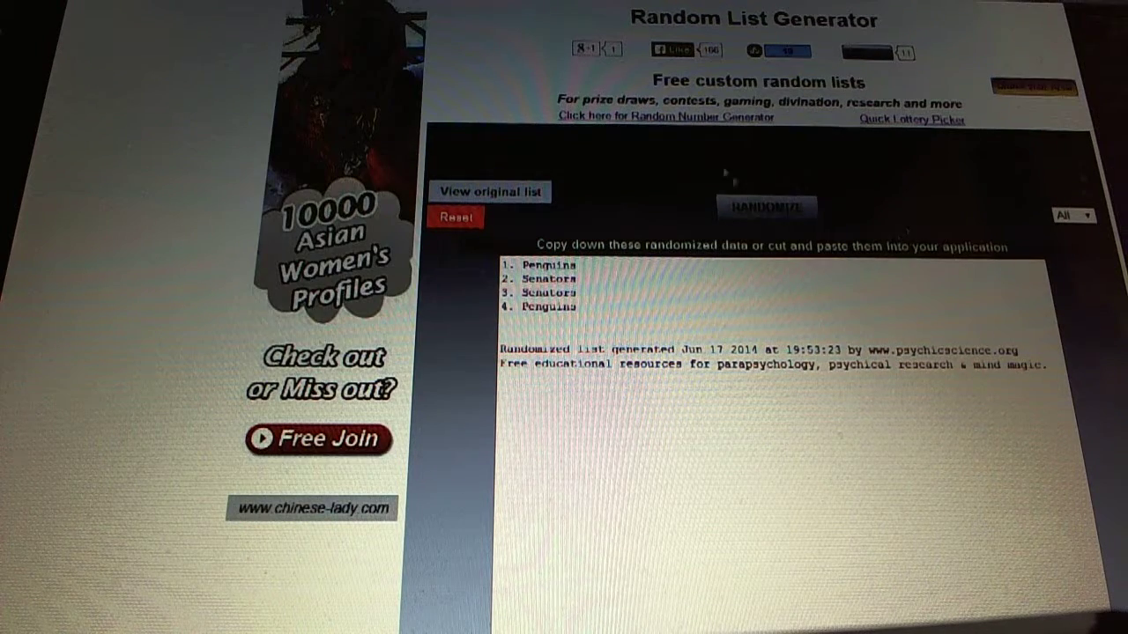
pyautogui.click(753, 205)
# Step: Randomize the four-entry Ducks and Predators list three times in a row
pyautogui.click(759, 205)
pyautogui.click(749, 206)
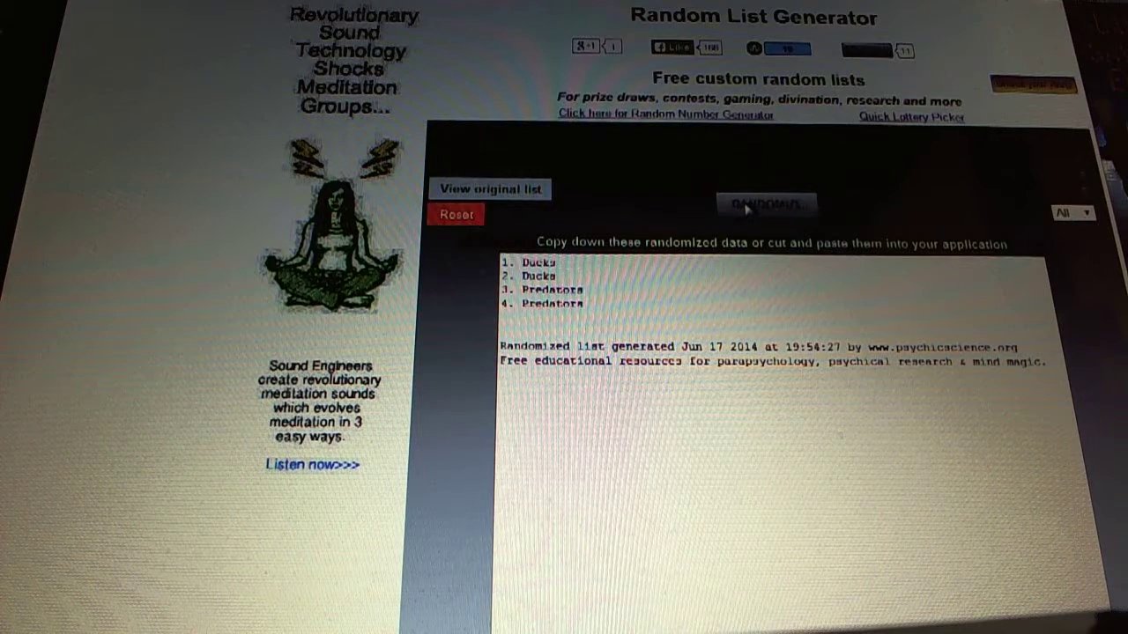
pyautogui.click(747, 207)
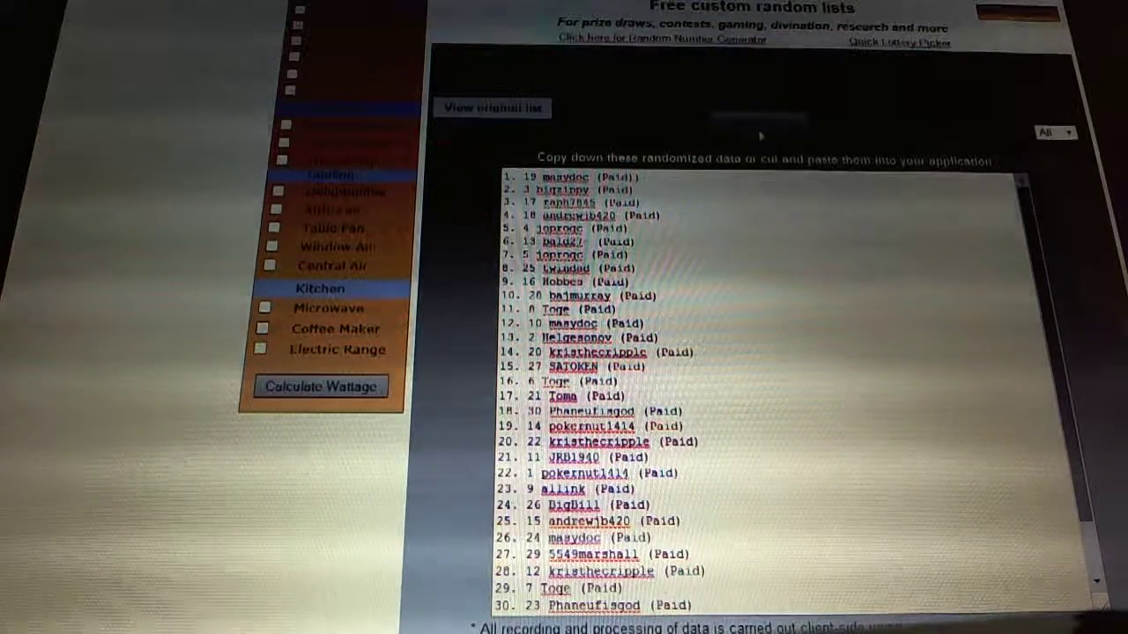
pyautogui.click(759, 120)
pyautogui.click(764, 123)
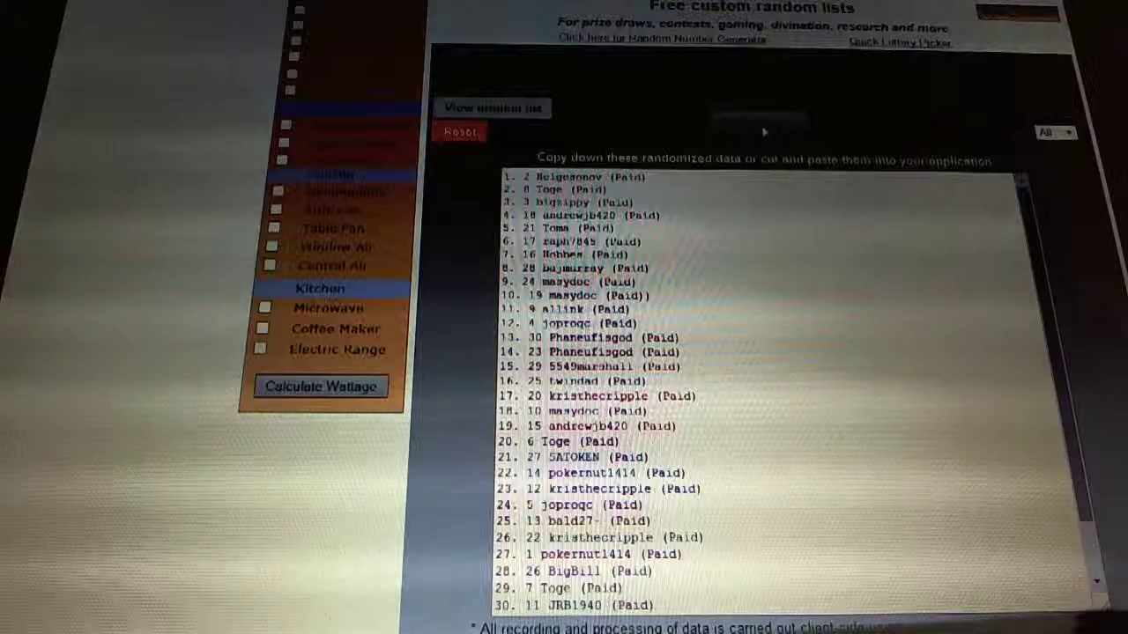